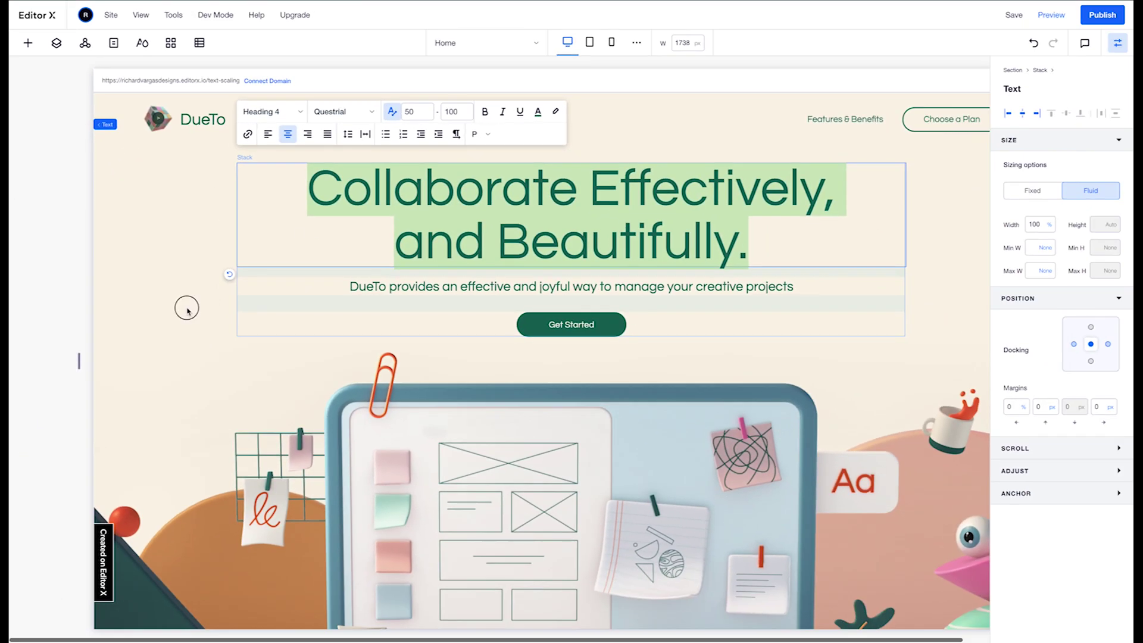
Deselect the heading and resize the desktop canvas width to preview how the heading scales
left_click(187, 308)
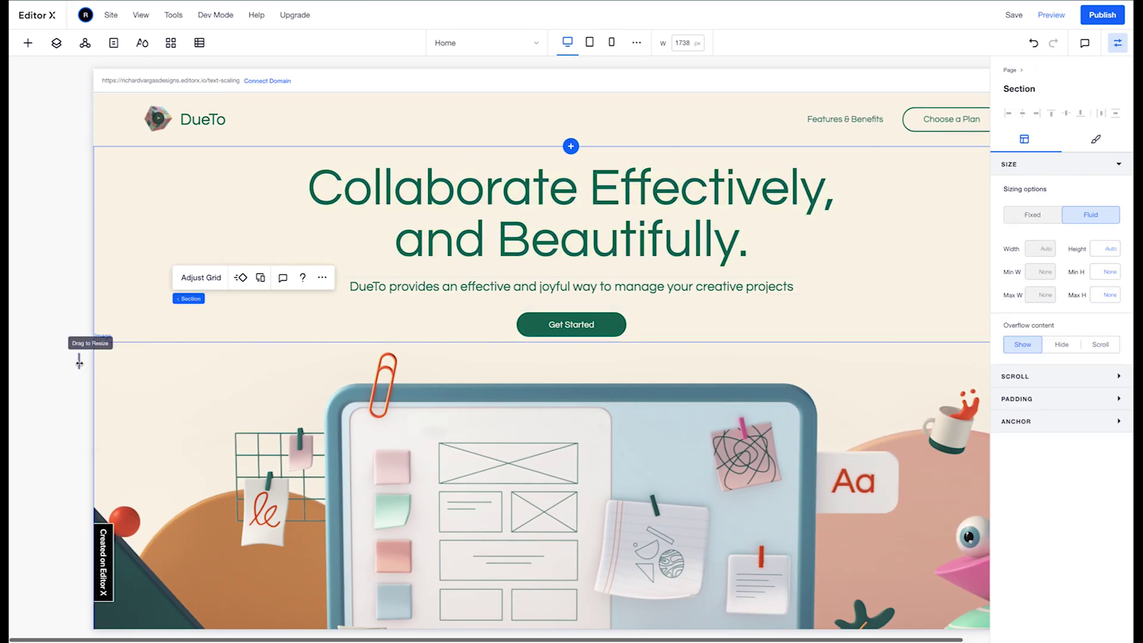
left_click_drag(78, 361, 123, 359)
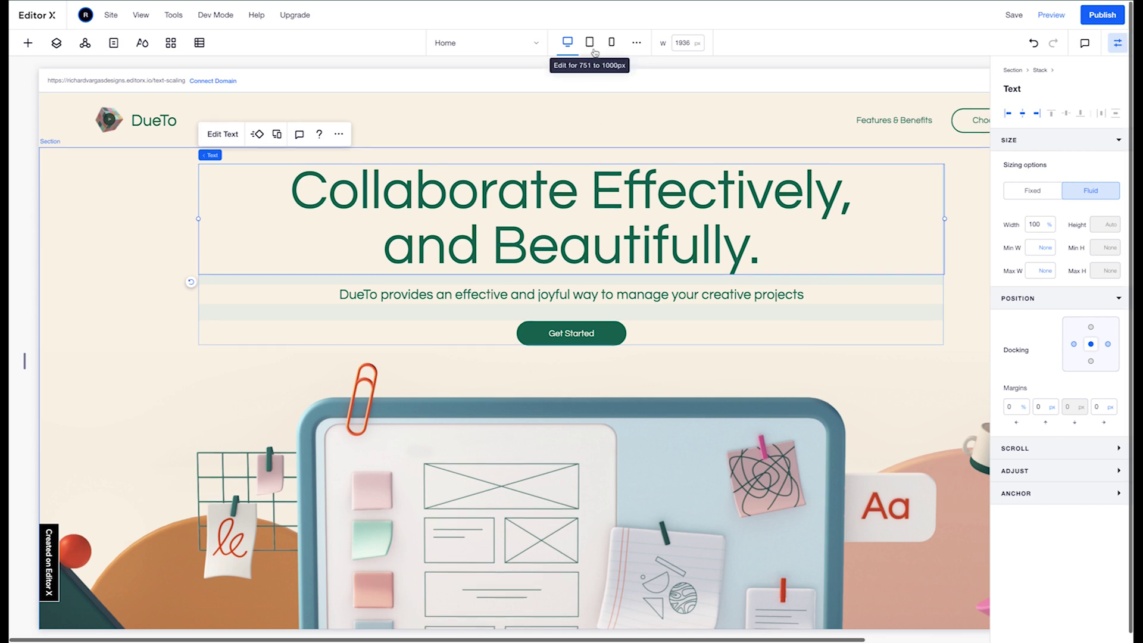
On tablet, set the hero heading's text scaling minimum to 15, for a 15–80 range
left_click(591, 43)
left_click(611, 44)
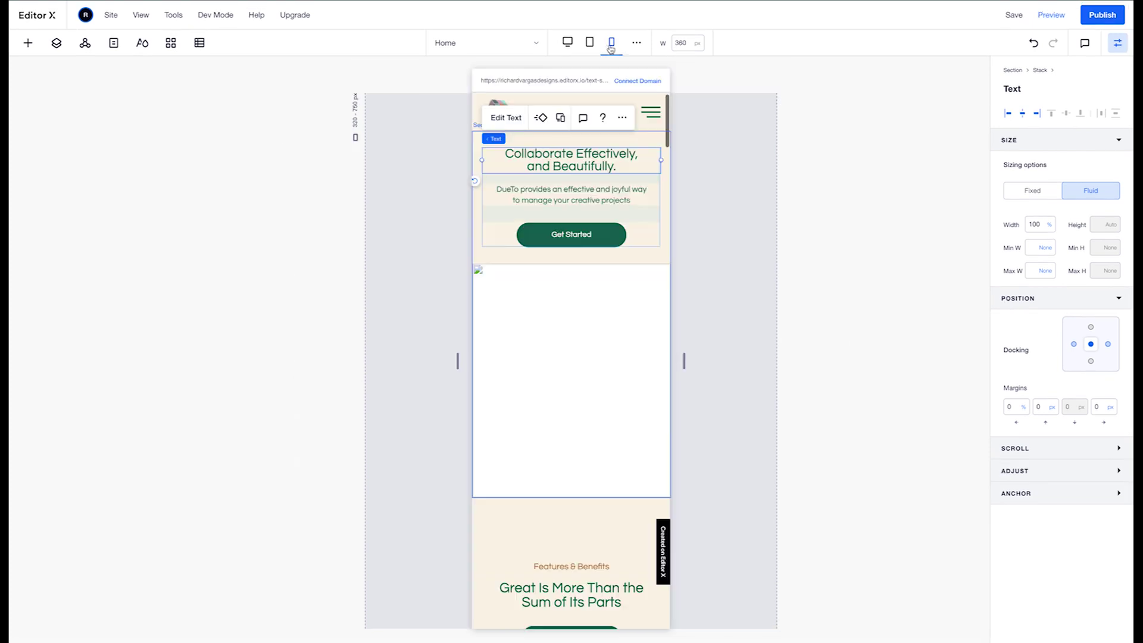
left_click(592, 45)
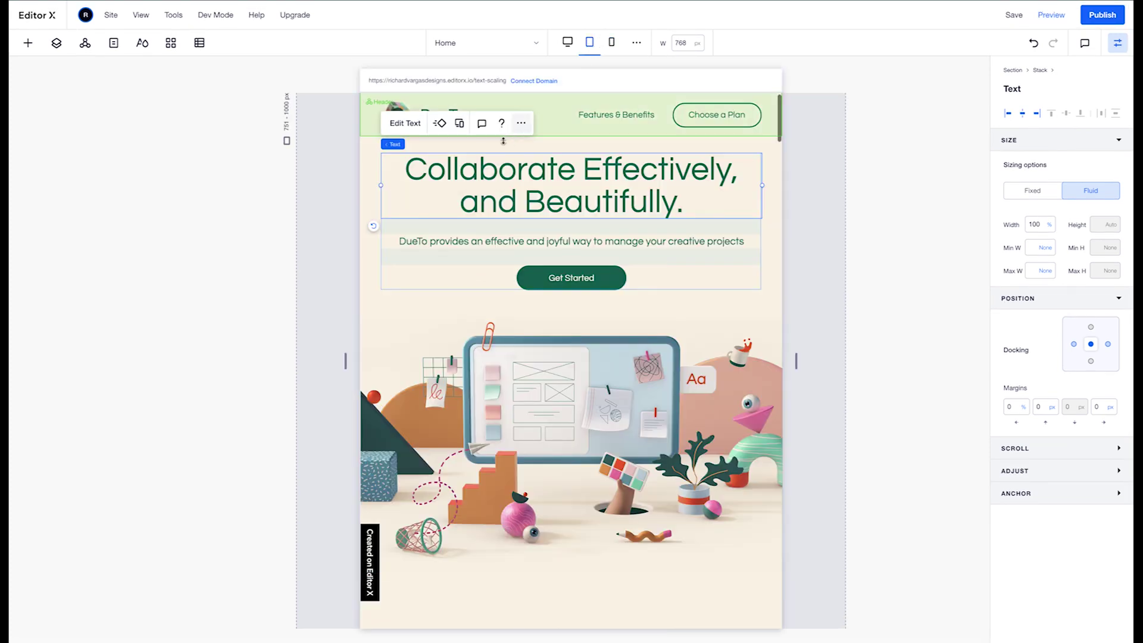
left_click(403, 125)
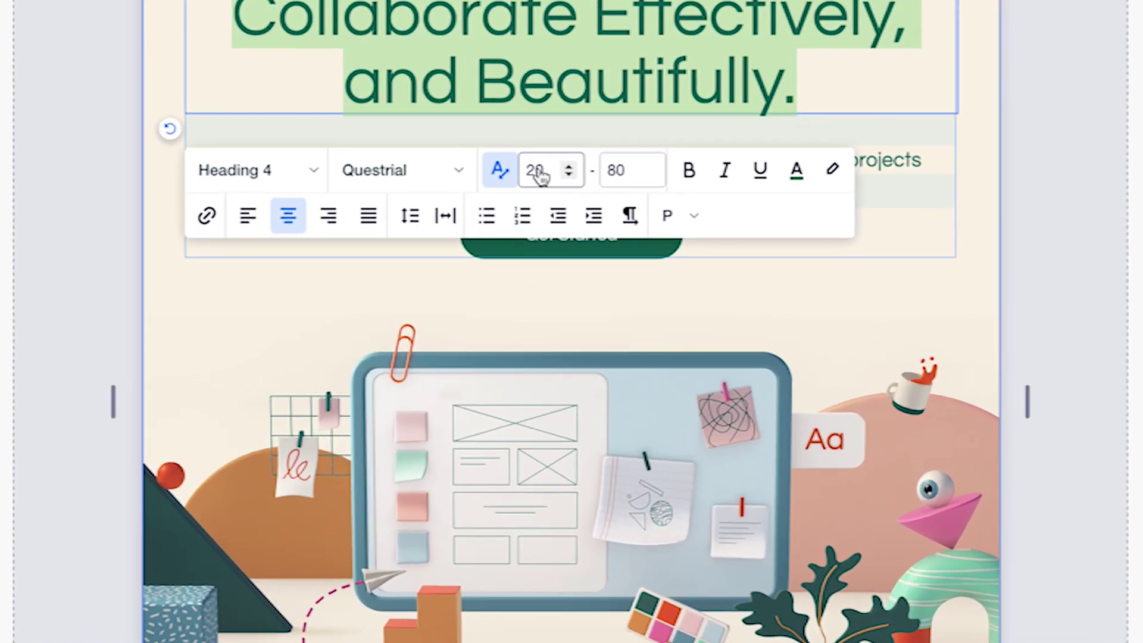
left_click(555, 246)
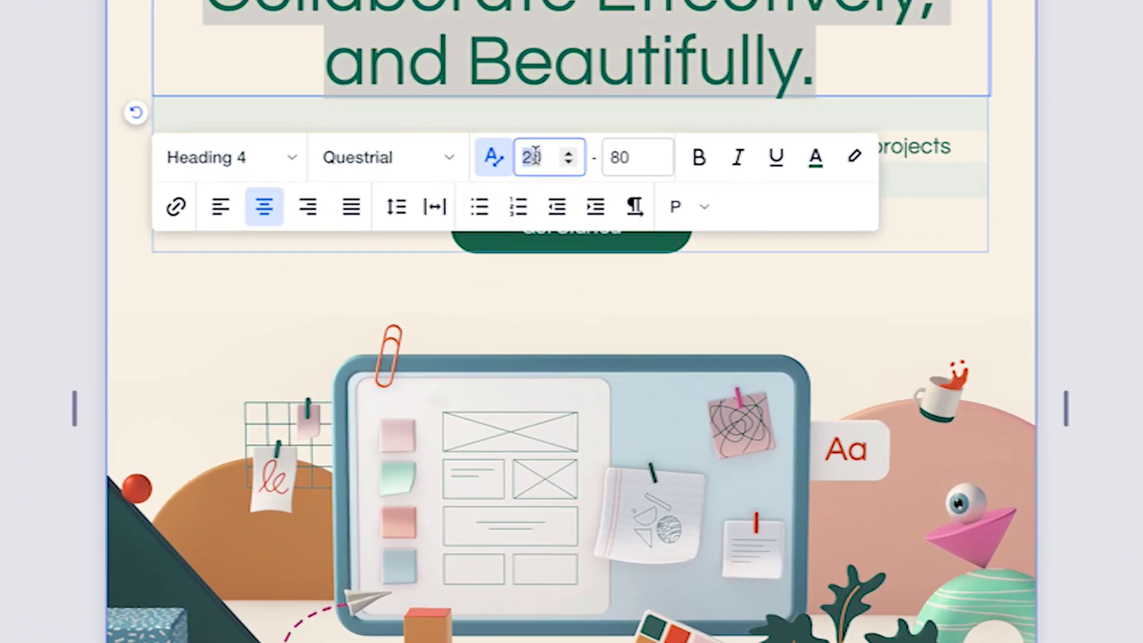
type("20")
type("15")
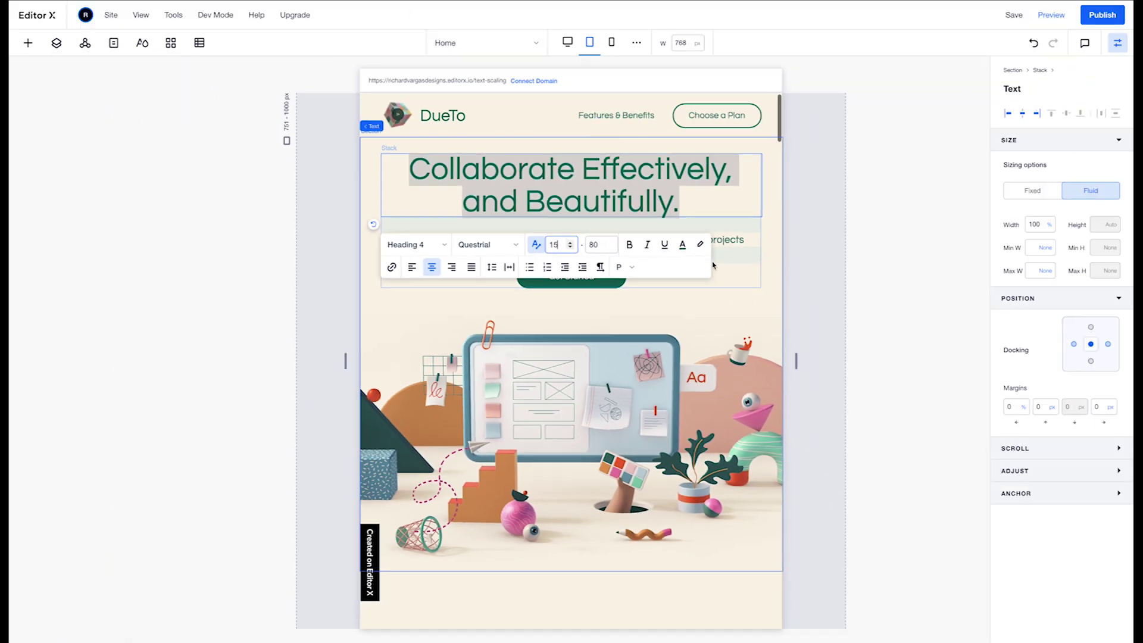
left_click(713, 264)
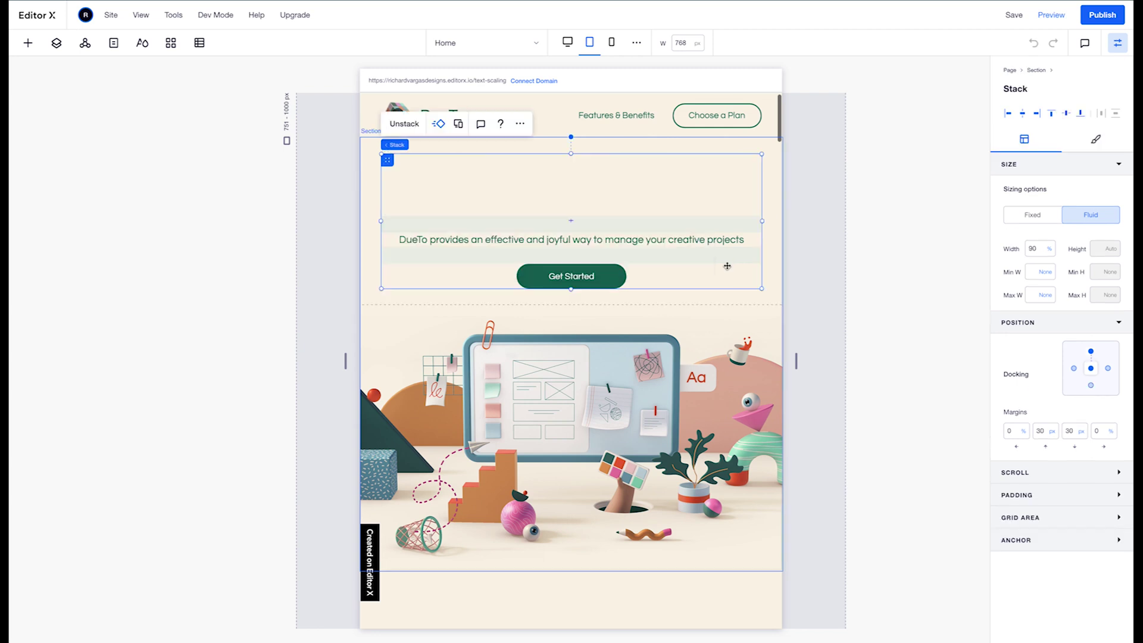
Compare the heading's scaling on mobile and desktop, then enter 50 in the mobile text formatting
left_click(612, 42)
left_click(575, 158)
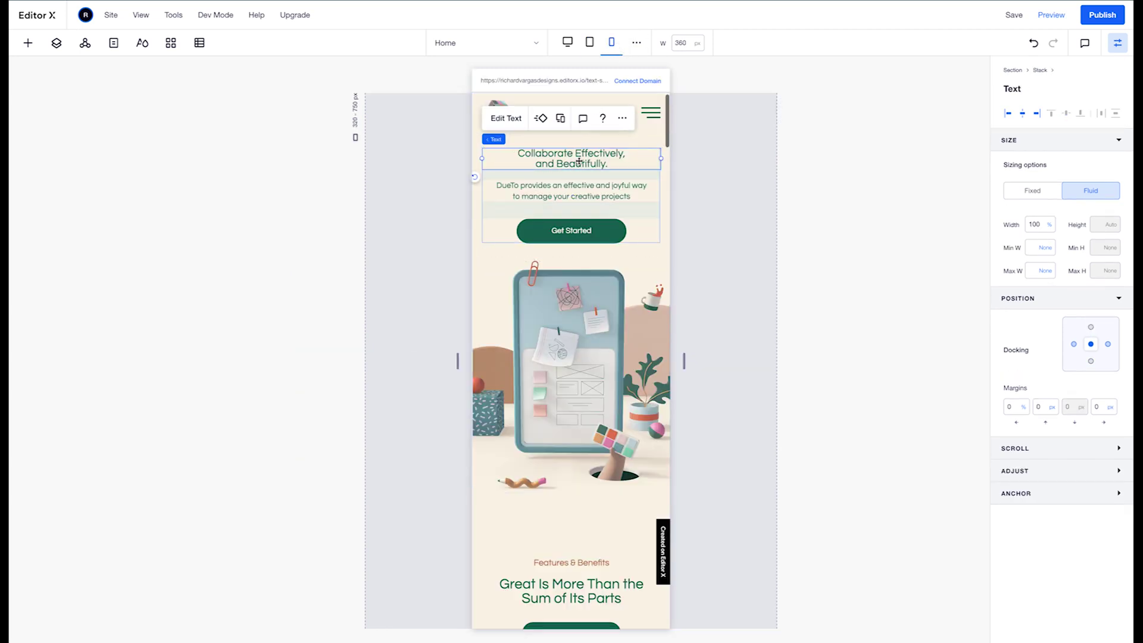
left_click(506, 118)
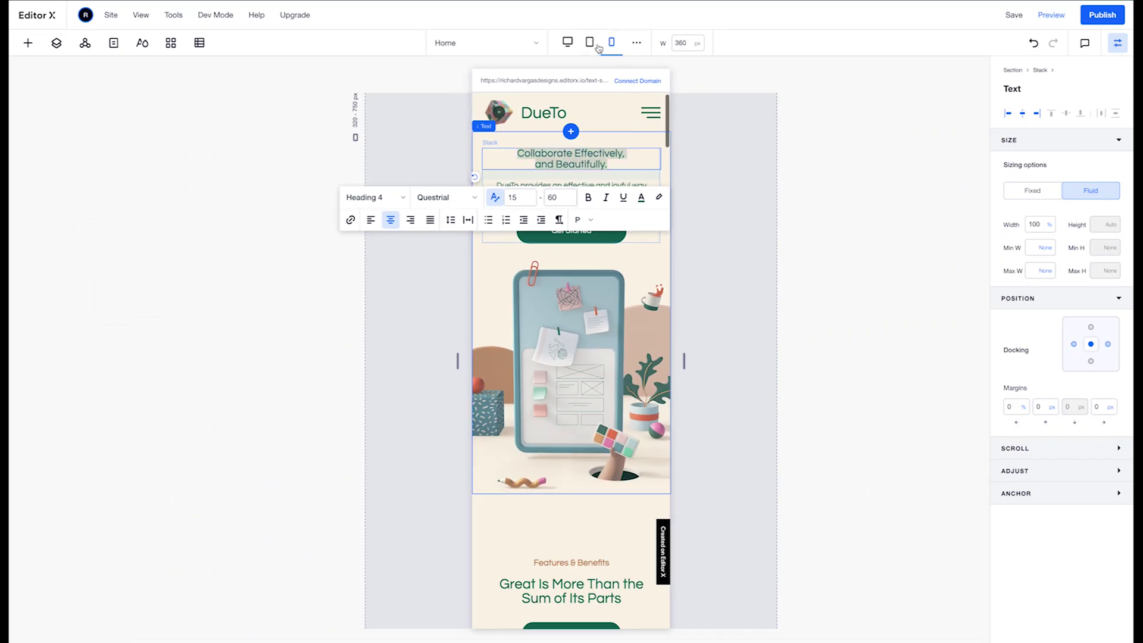
left_click(595, 45)
left_click(566, 43)
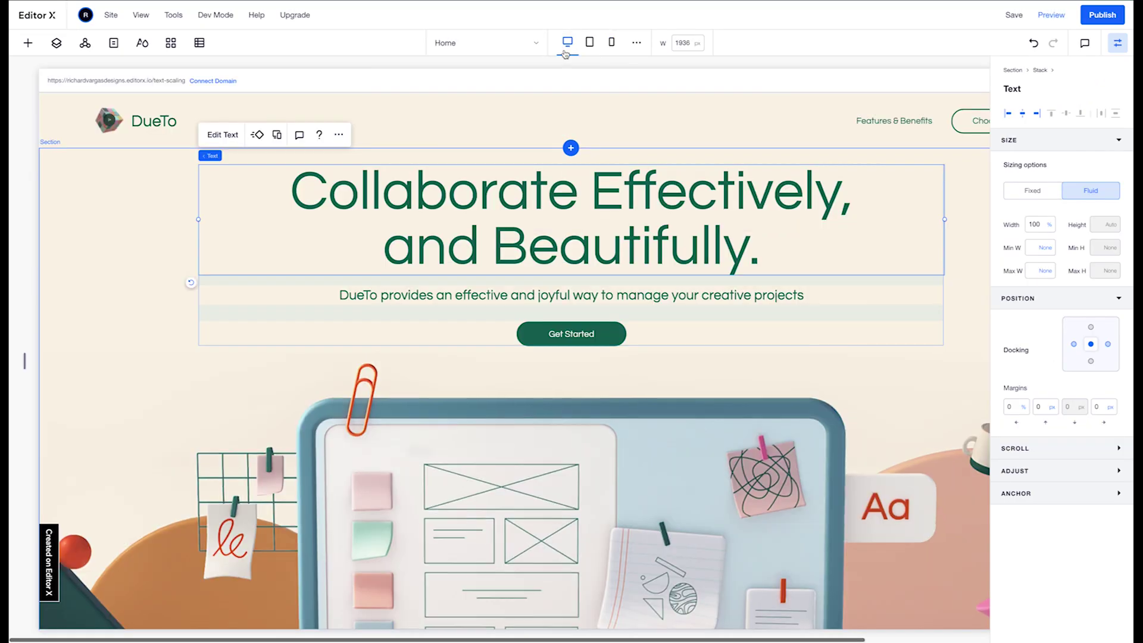
double_click(282, 165)
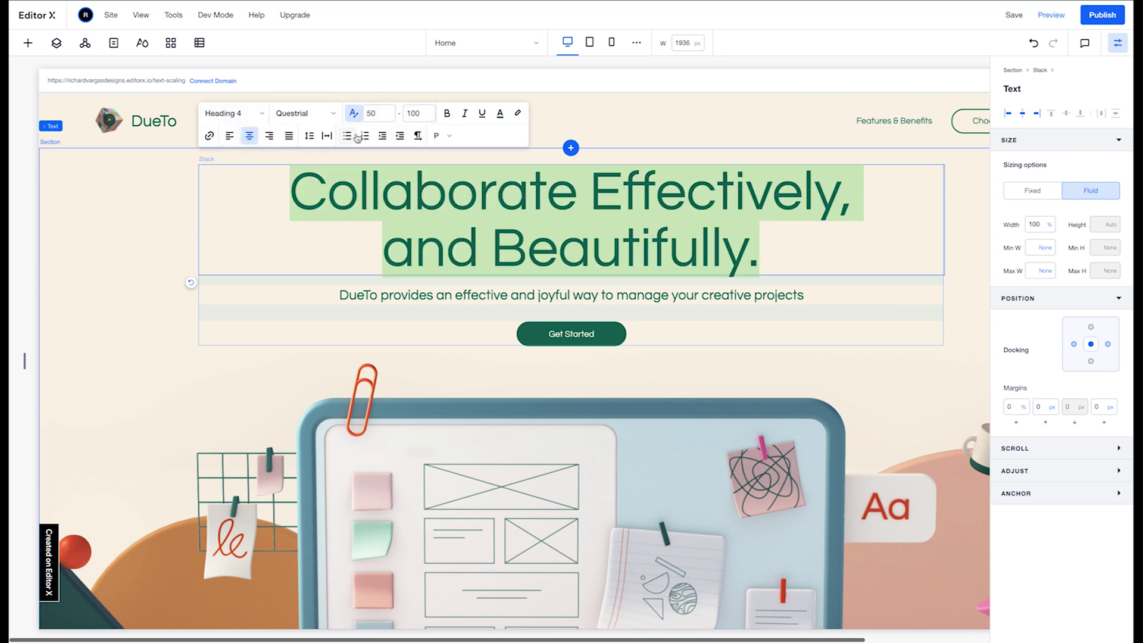
left_click(611, 42)
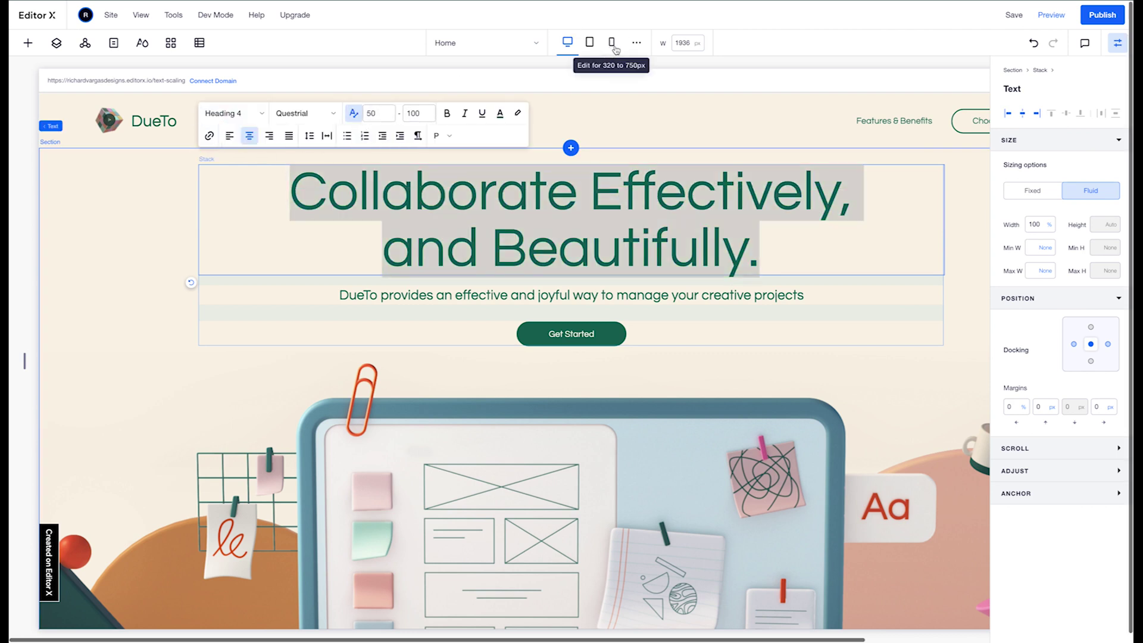
left_click(506, 118)
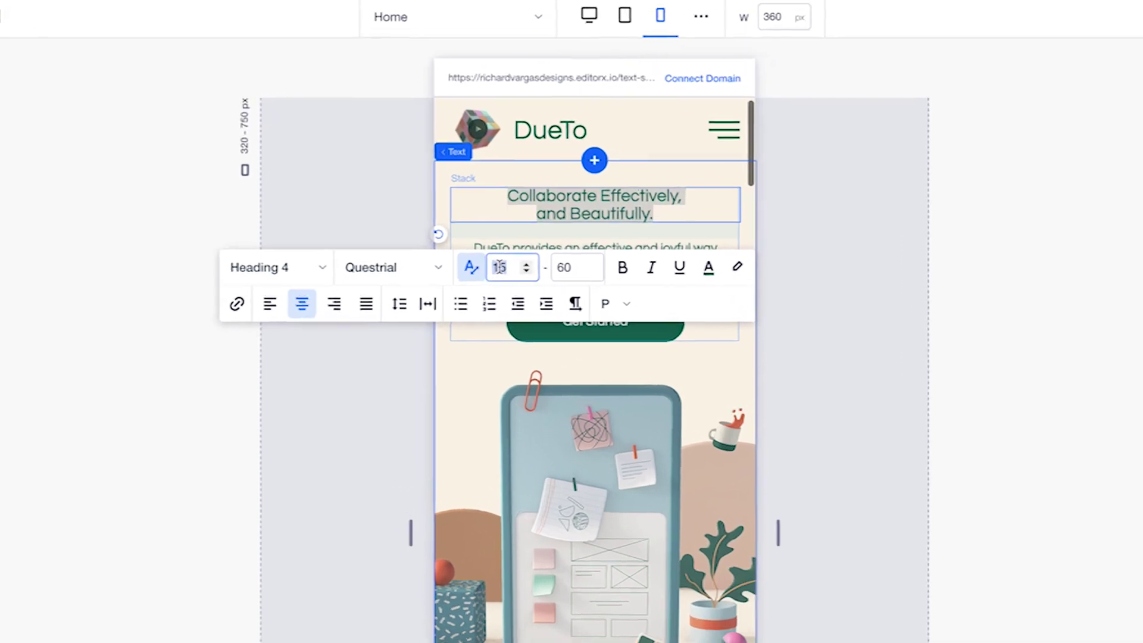
type("50")
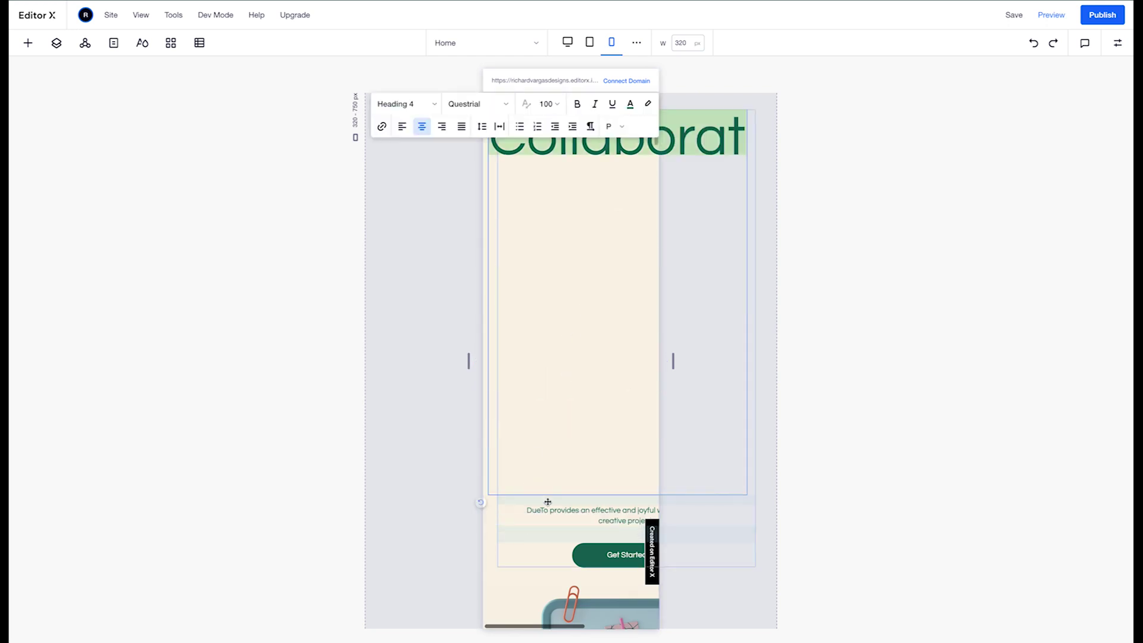
Set the mobile heading's font size to 30, then widen the canvas back to 1936 px desktop width
left_click(548, 105)
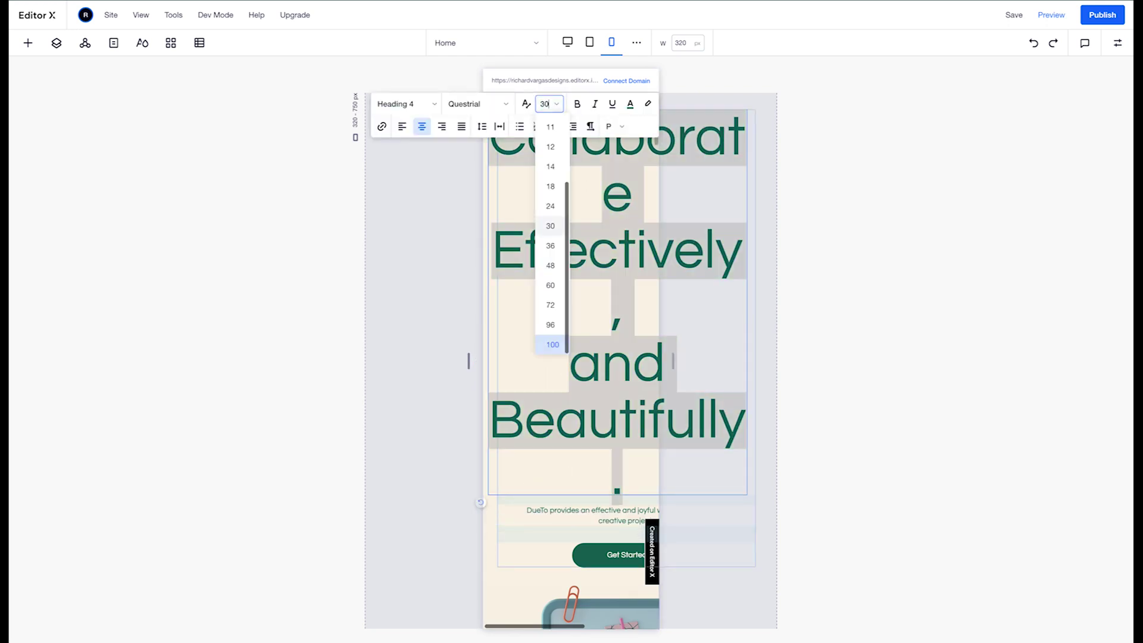
key("Return")
left_click_drag(469, 361, 288, 370)
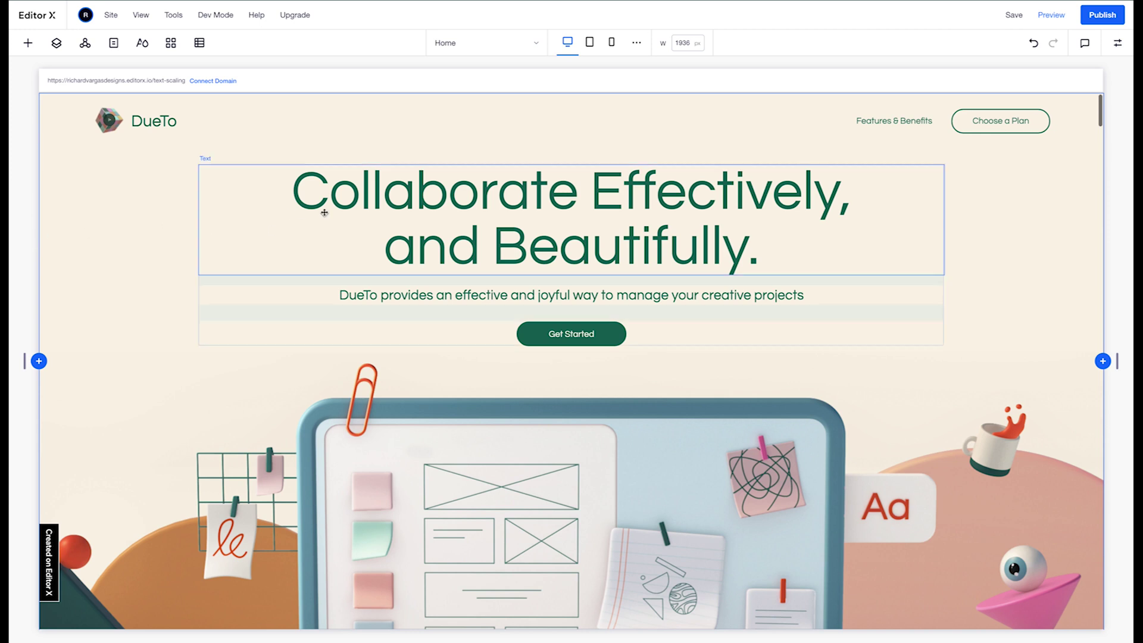
Turn on text scaling for the desktop hero heading with max size 100 and min size 50
left_click(369, 212)
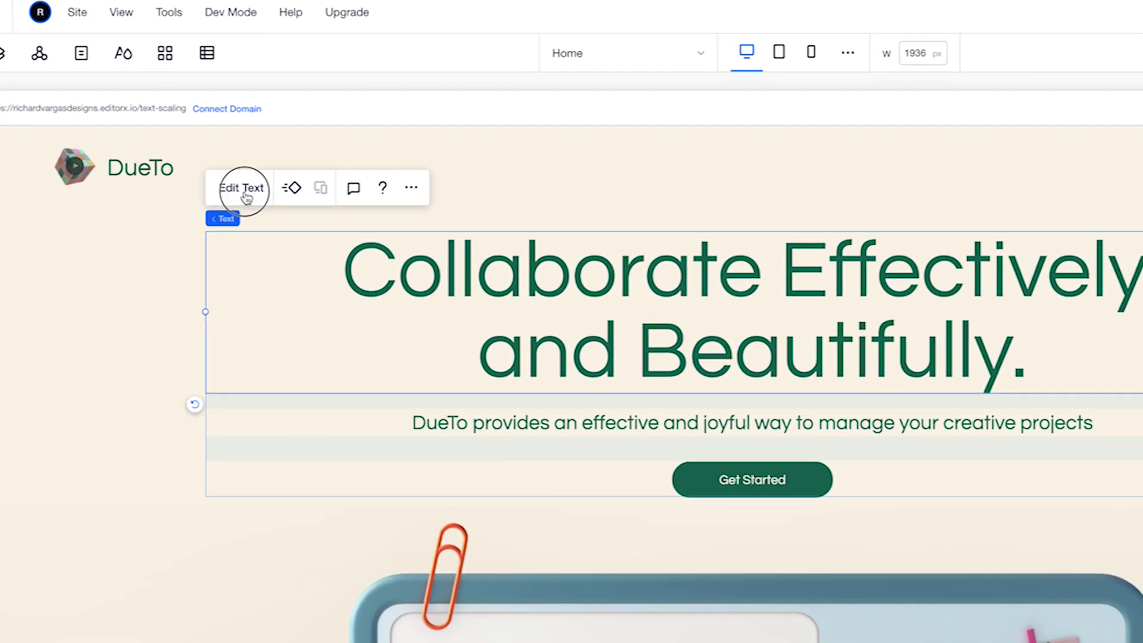
left_click(223, 134)
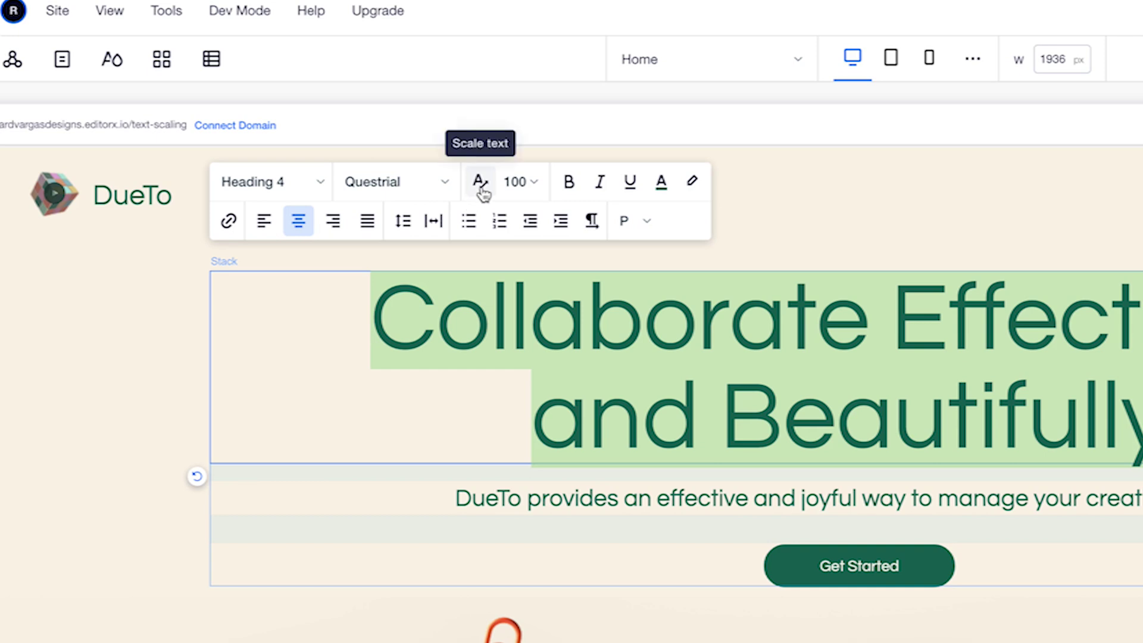
left_click(481, 186)
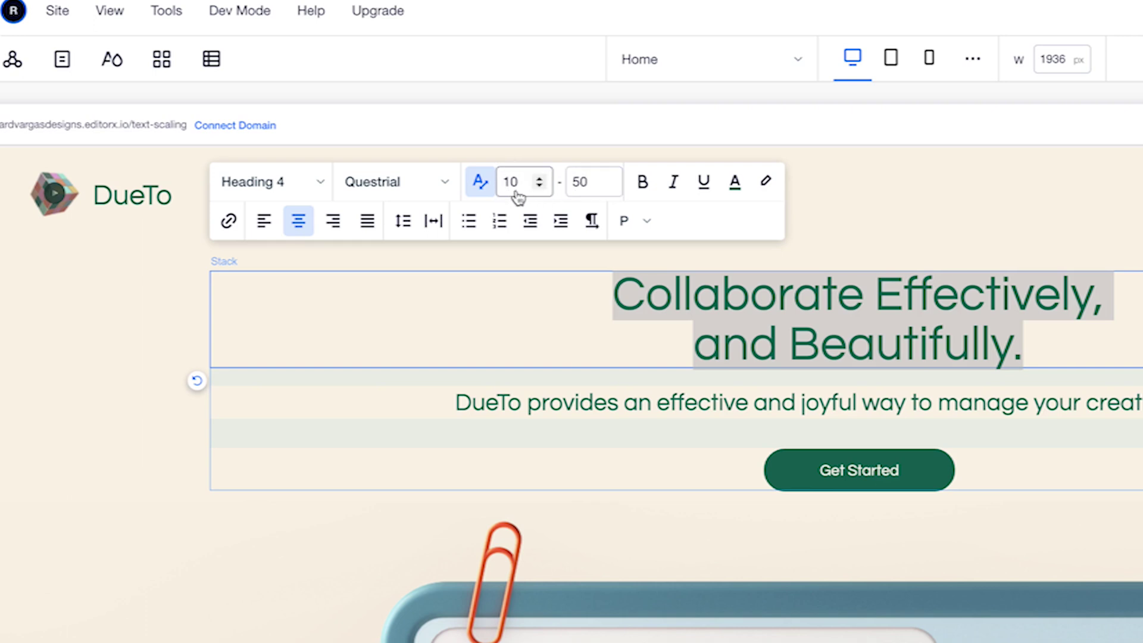
left_click(580, 183)
type("100")
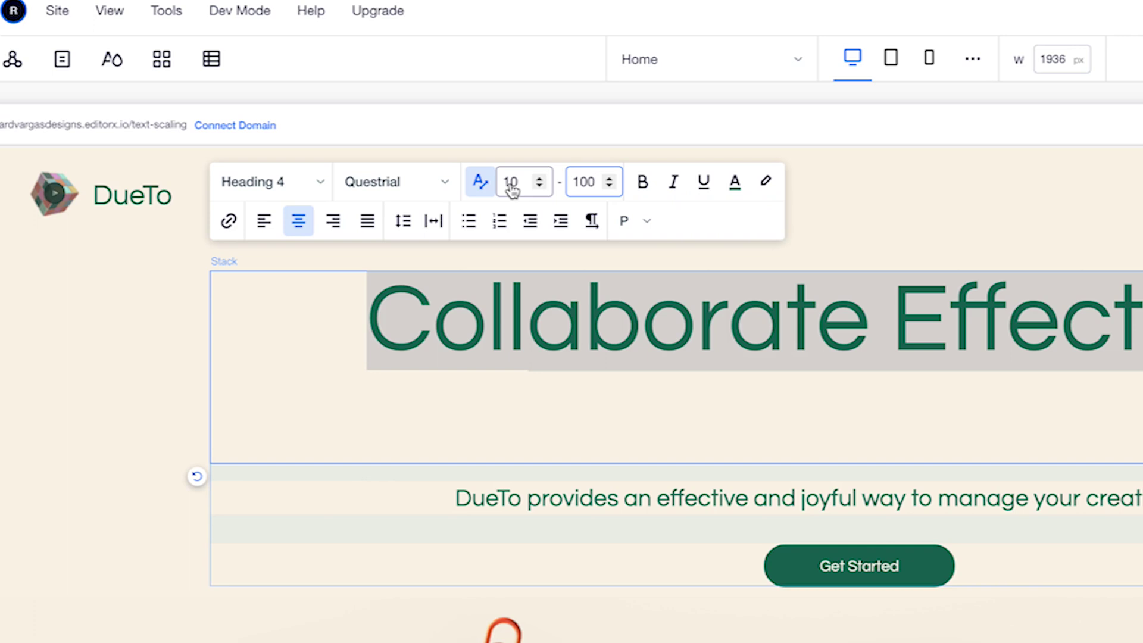
left_click(512, 187)
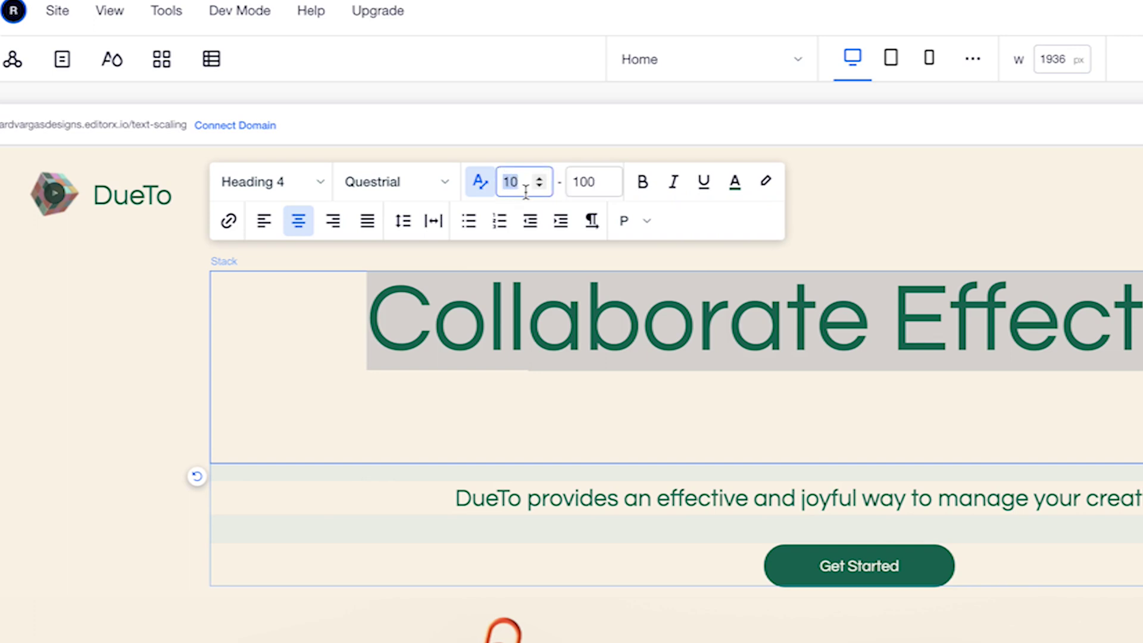
type("50")
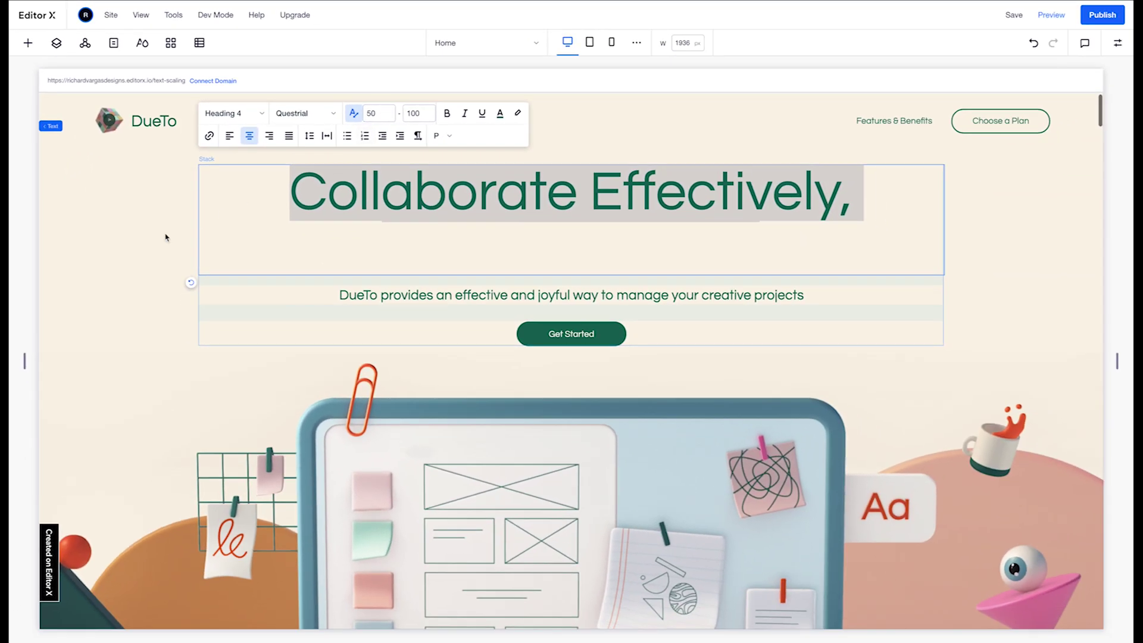
Exit text editing and narrow the desktop canvas to 1528 px to preview heading scaling
left_click(165, 237)
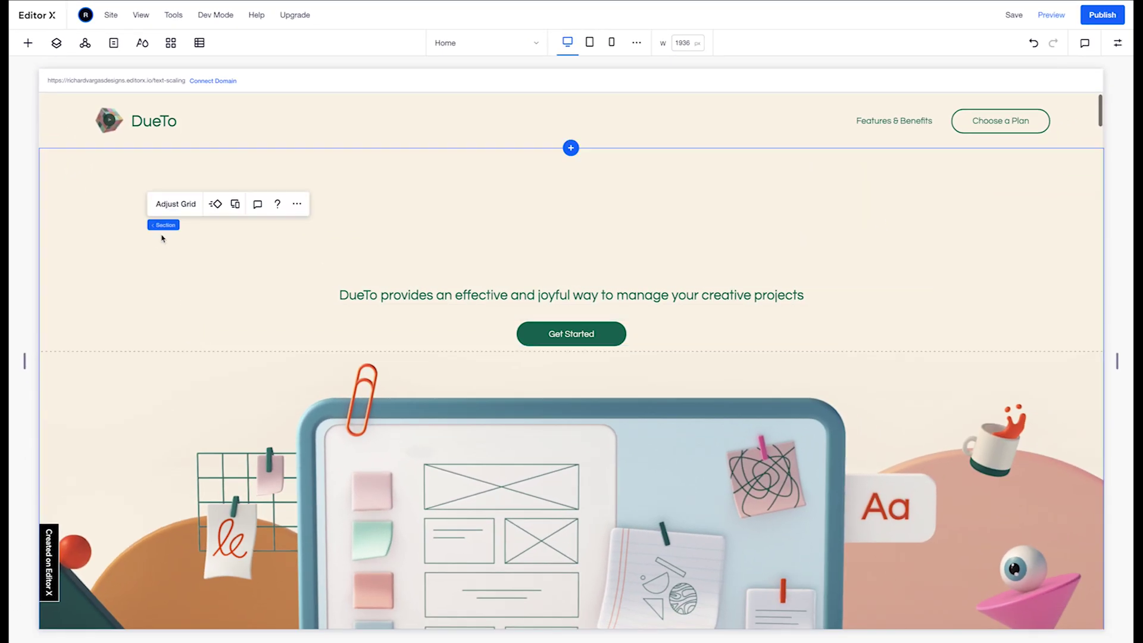
left_click(173, 338)
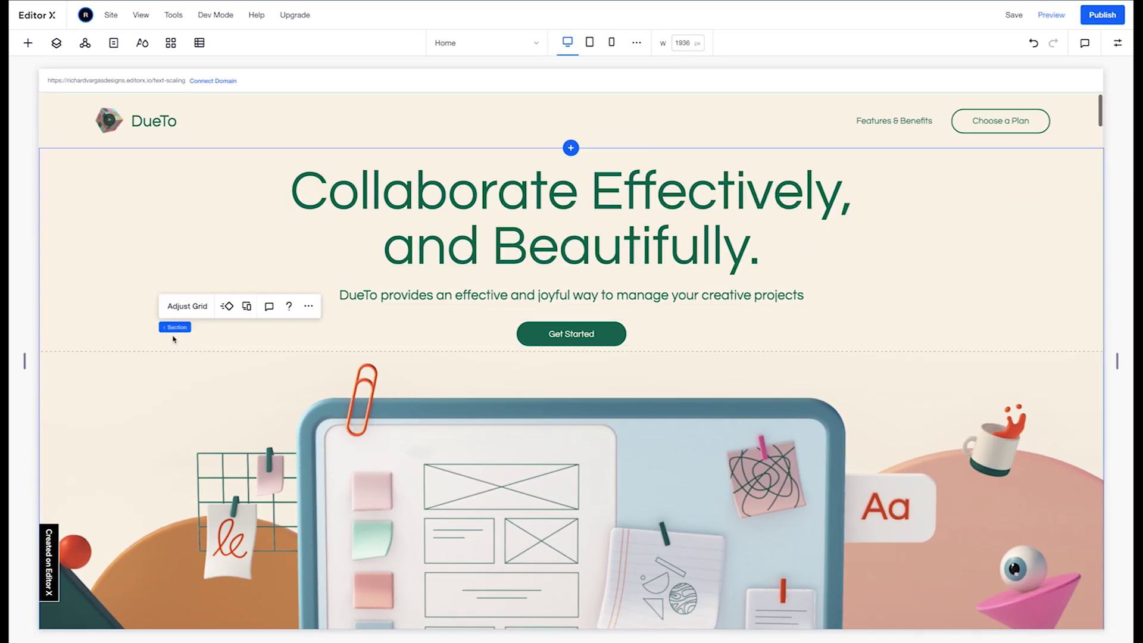
scroll(646, 125, "down", 1)
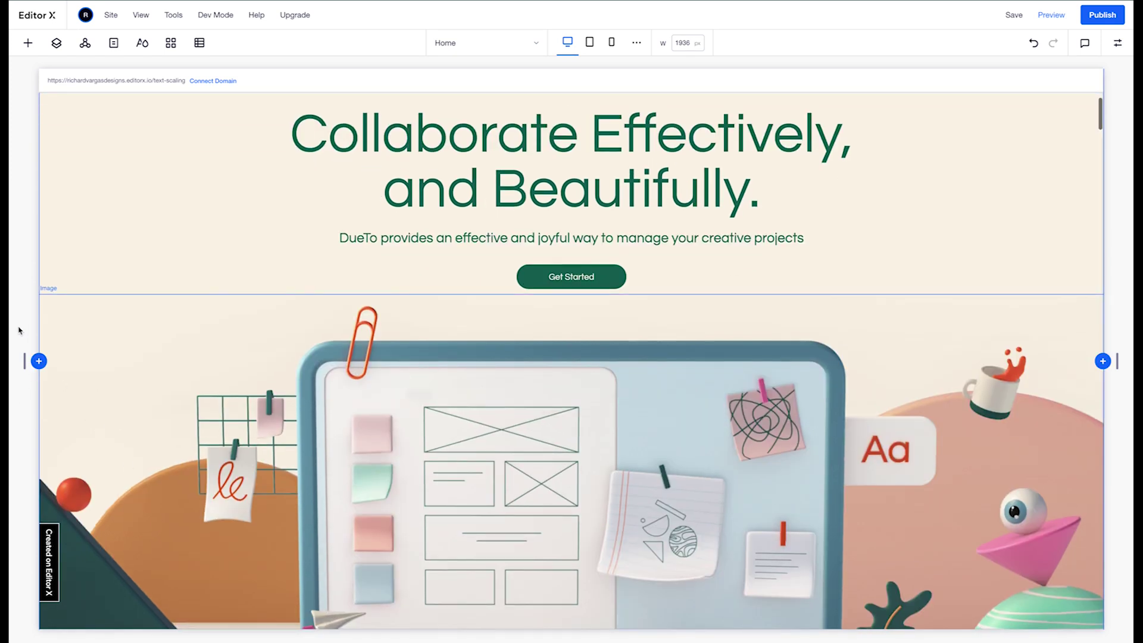
left_click_drag(24, 359, 135, 350)
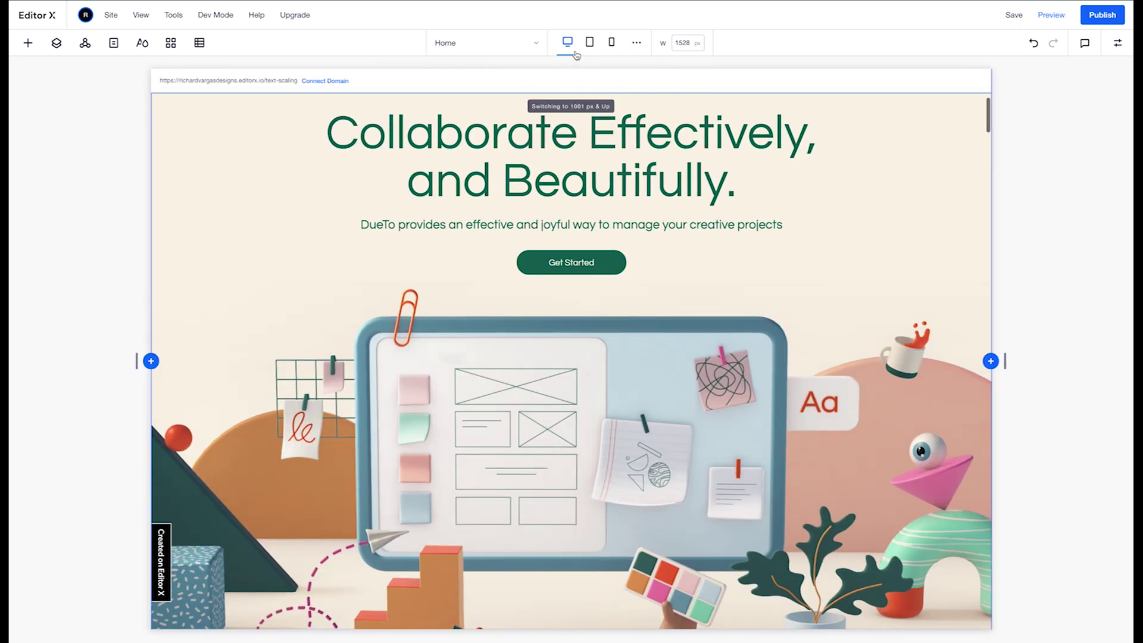
Override the heading's tablet text scaling to max 80 and min 30
left_click(573, 47)
left_click(591, 44)
left_click(531, 165)
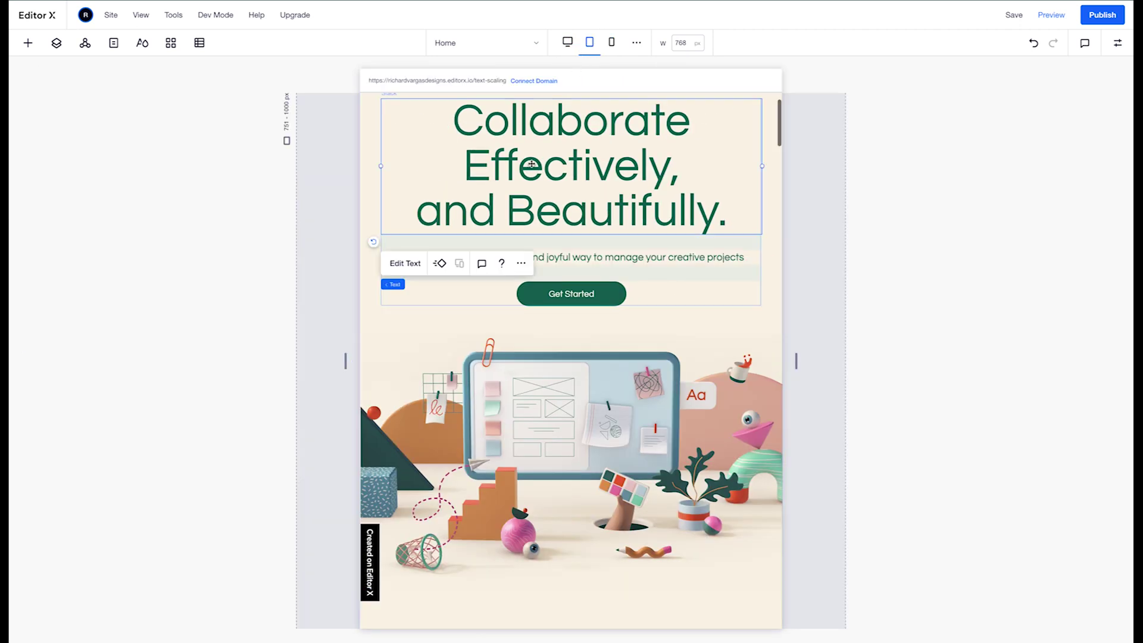
left_click(411, 263)
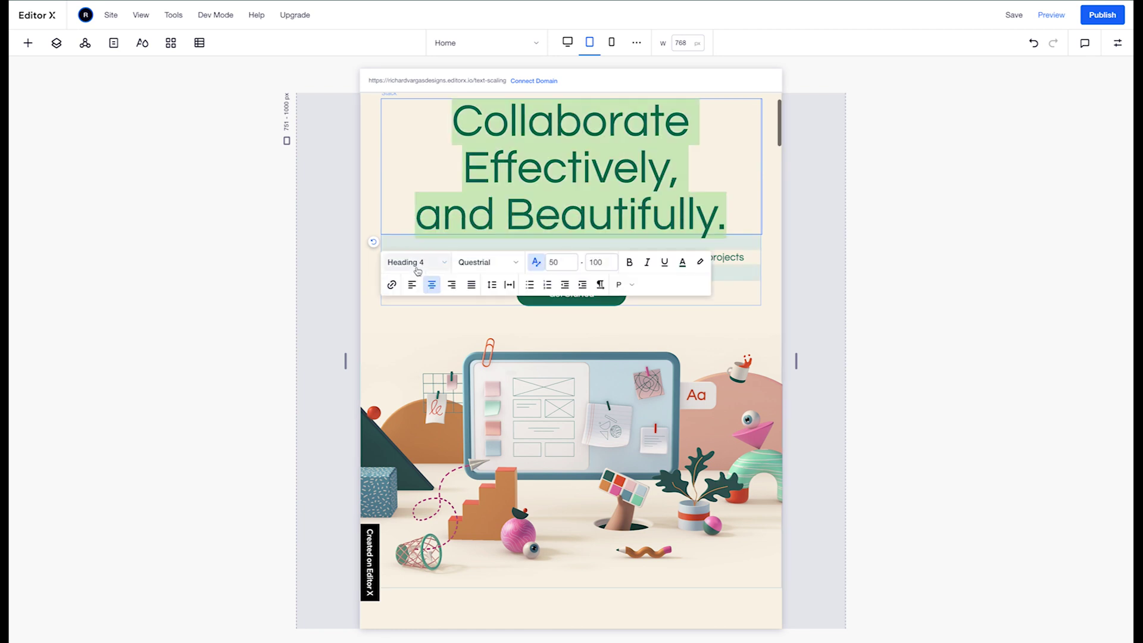
left_click(591, 262)
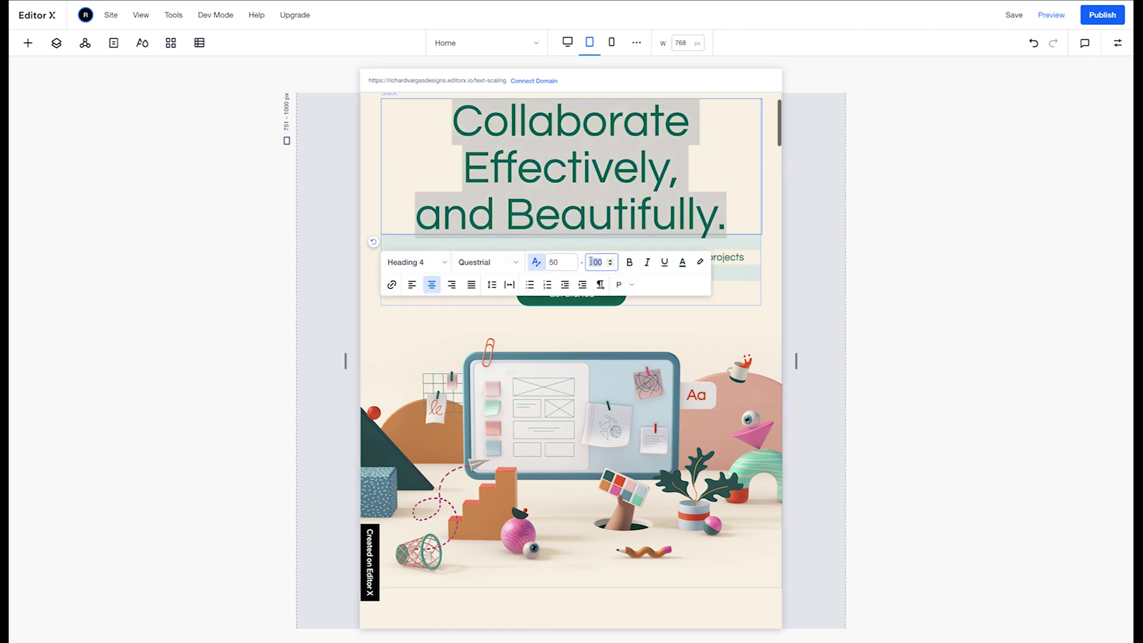
type("80")
left_click(558, 244)
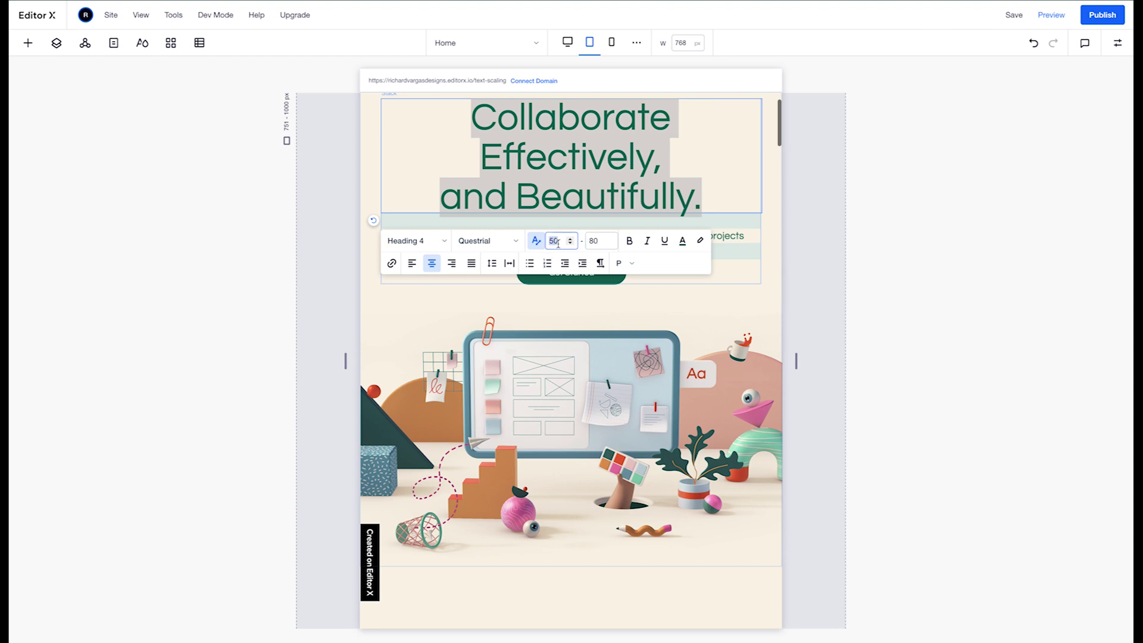
type("30")
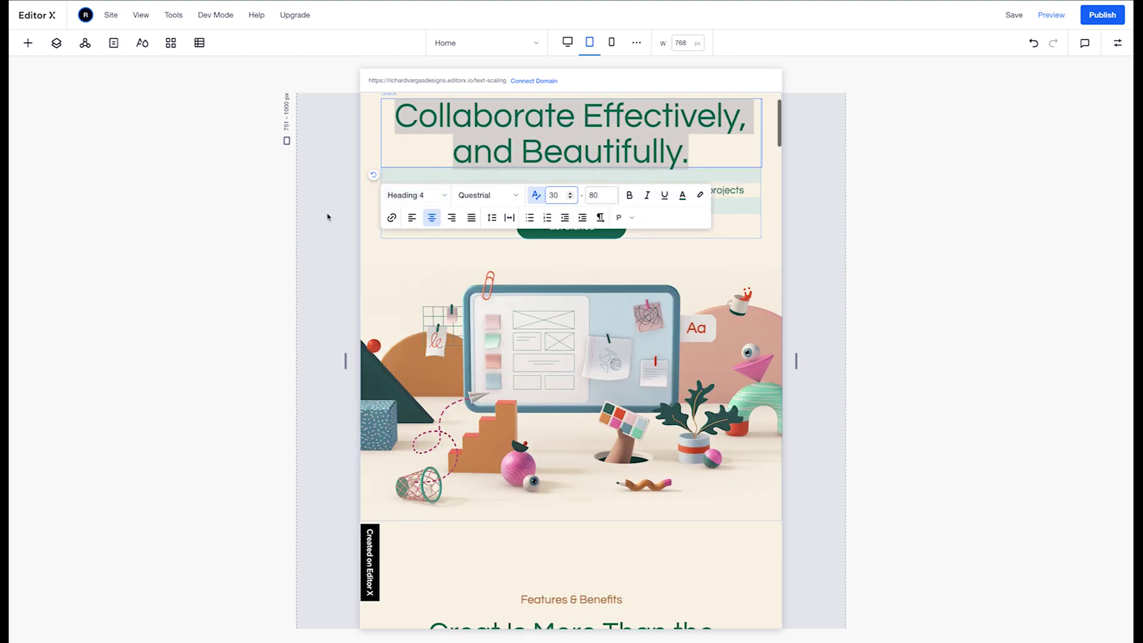
left_click(328, 217)
Shrink the canvas to the 320 px mobile width and check the heading's 30–60 scaling
left_click_drag(345, 362, 481, 355)
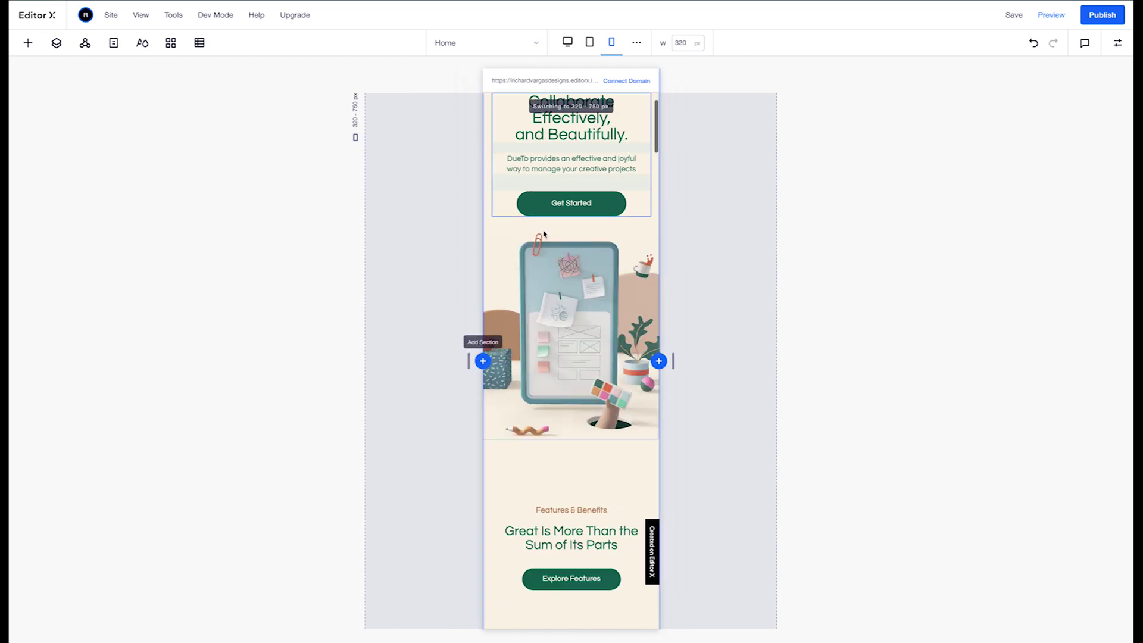
left_click(532, 169)
left_click(532, 171)
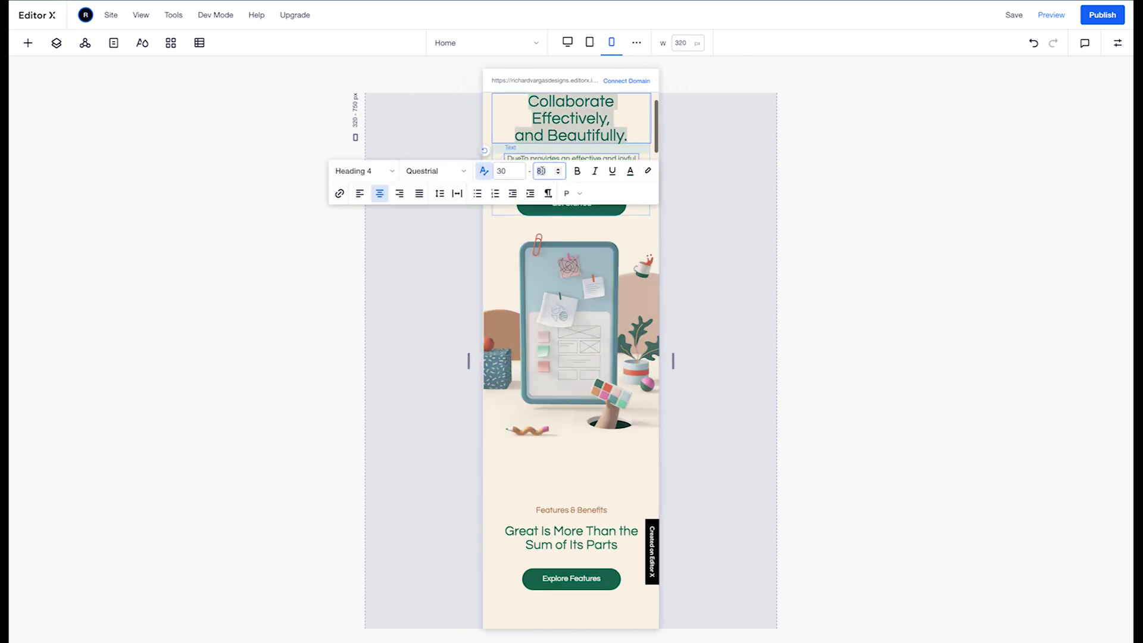
left_click(452, 256)
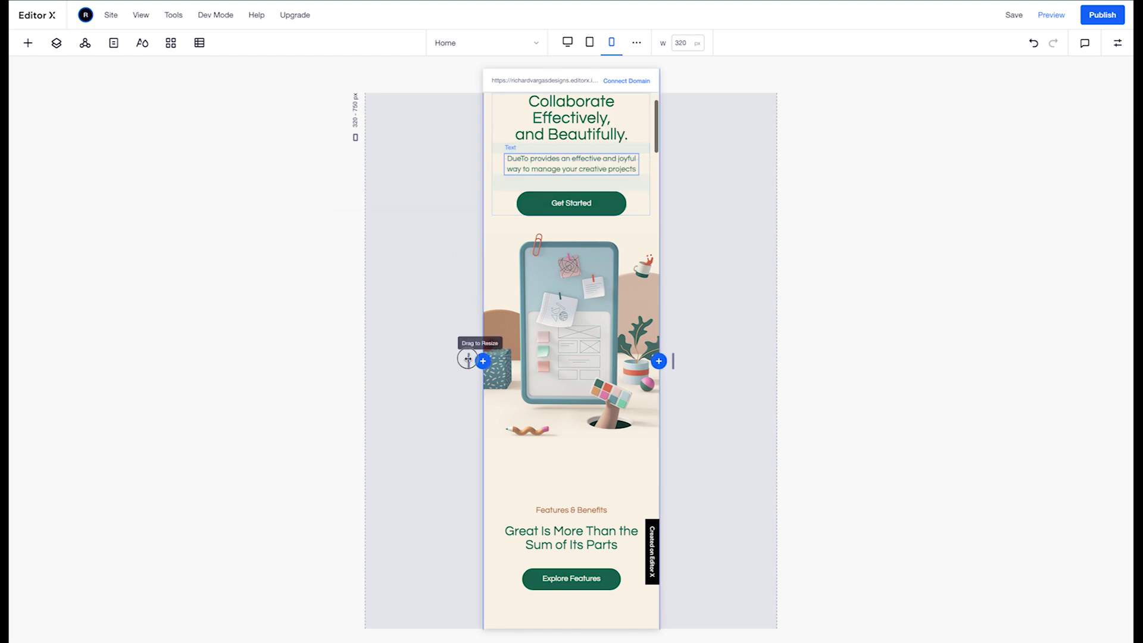
Widen the canvas from 320 px to 670 px to watch the heading reflow
left_click_drag(469, 360, 113, 363)
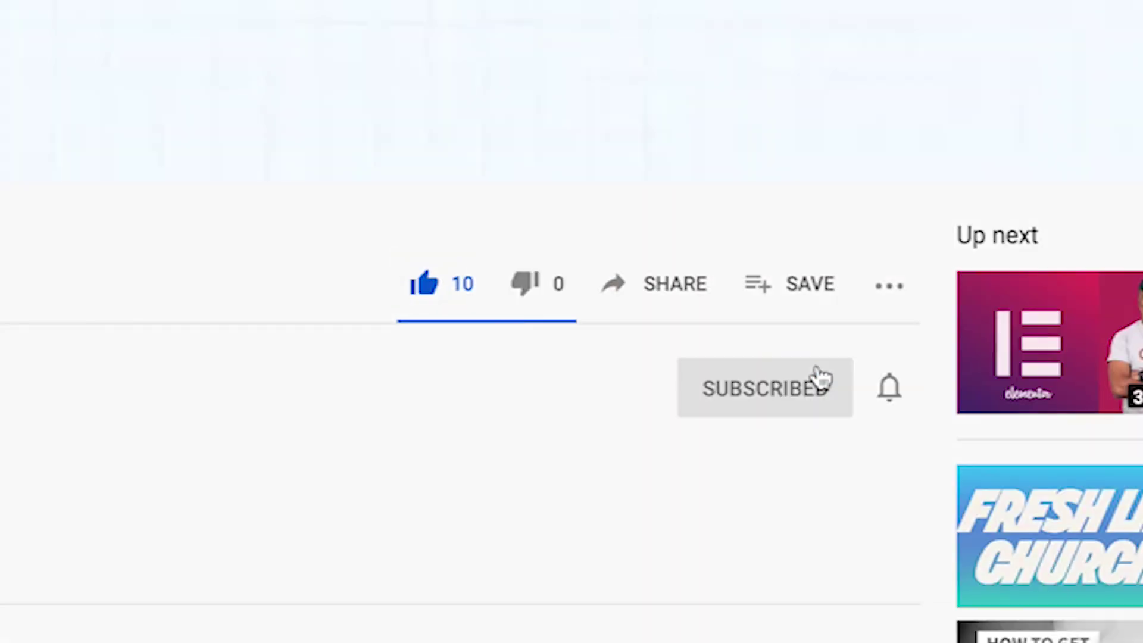
Bring up the subscribed channel's notification options: All, Personalized and None
left_click(888, 390)
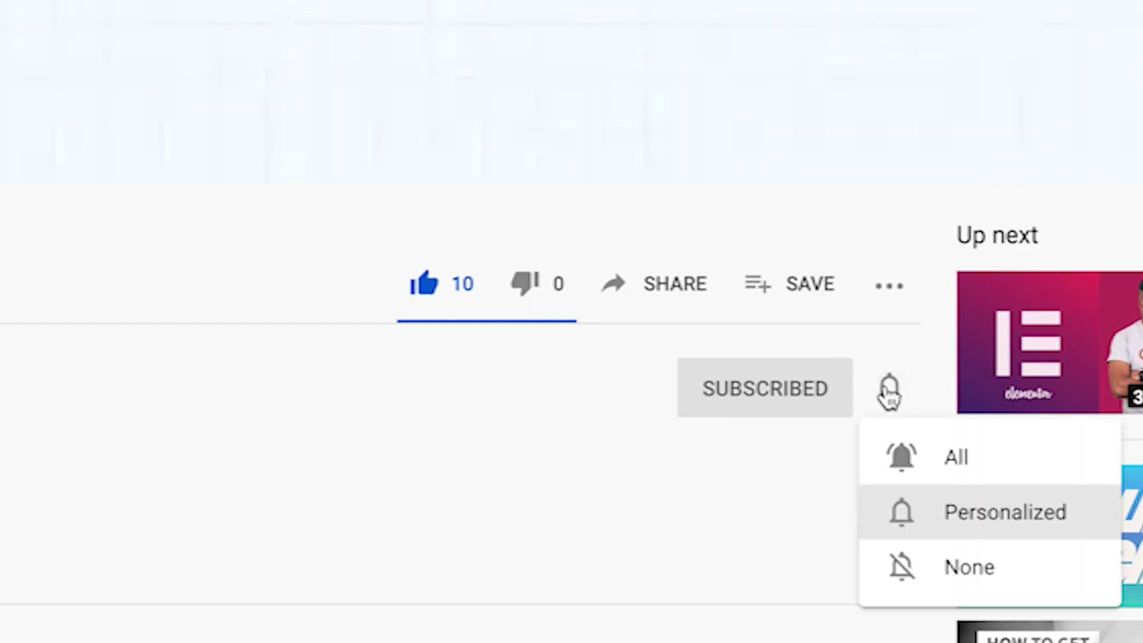